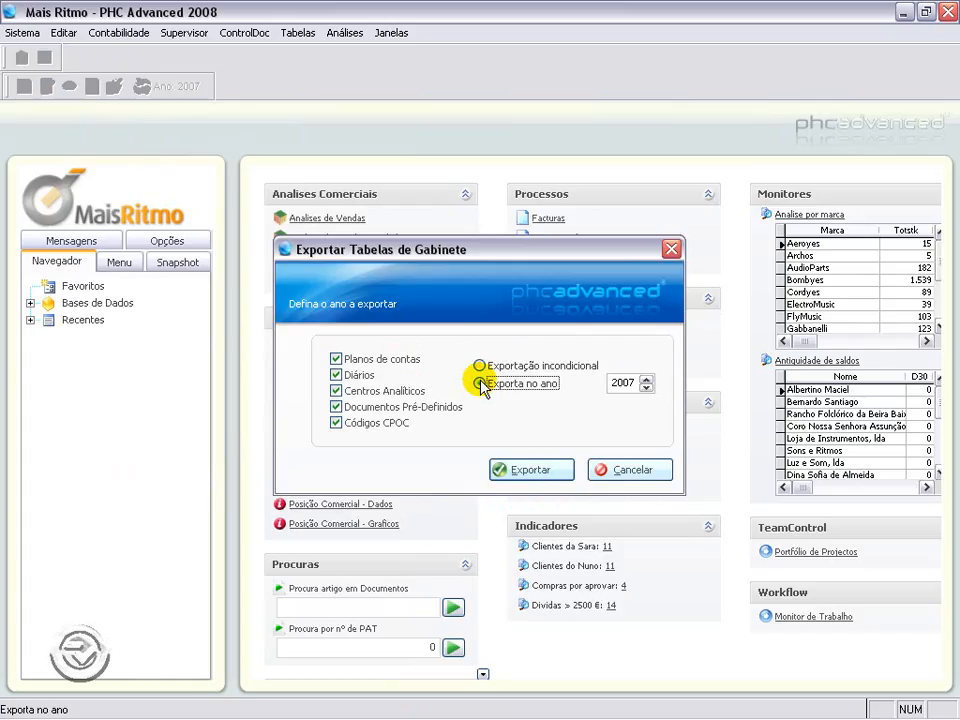
Export the selected gabinete tables to the Desktop and close the export results
left_click(533, 471)
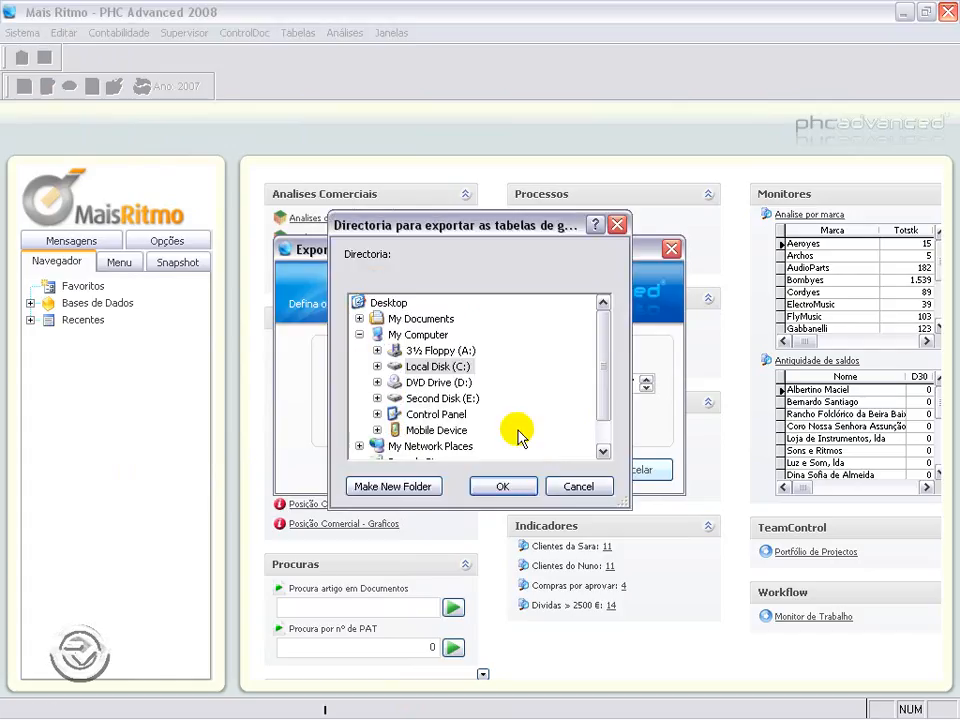
left_click(390, 303)
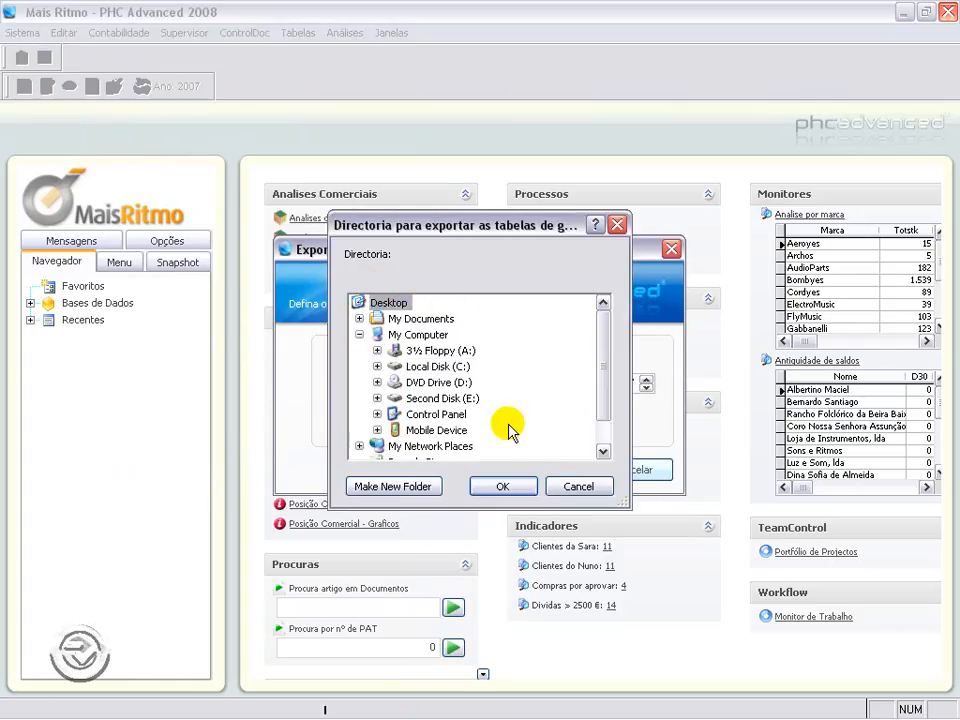
left_click(504, 486)
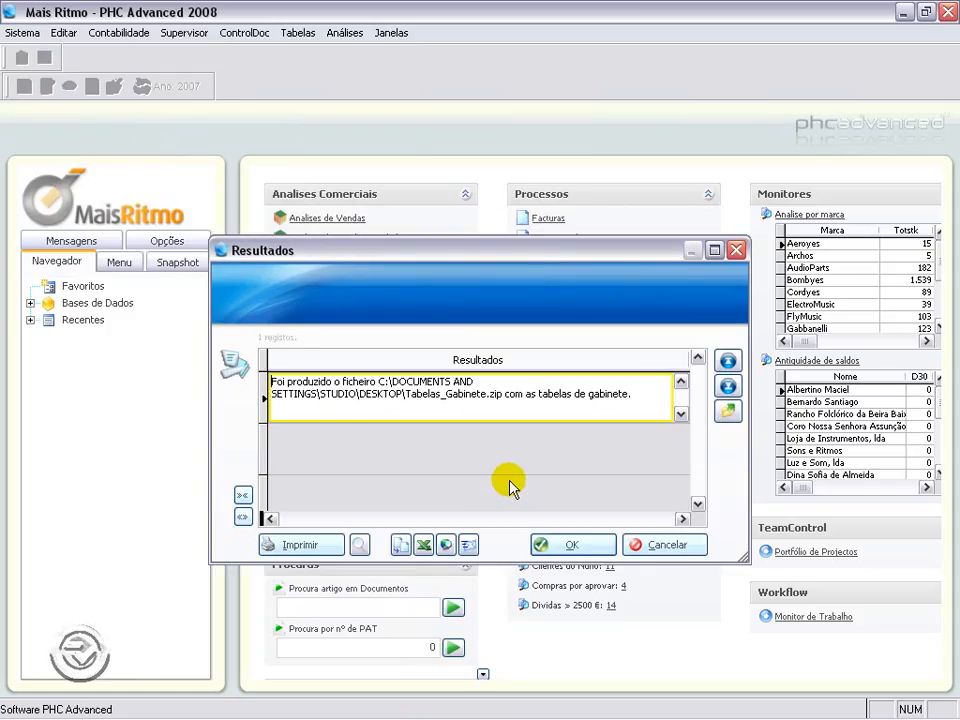
left_click(570, 545)
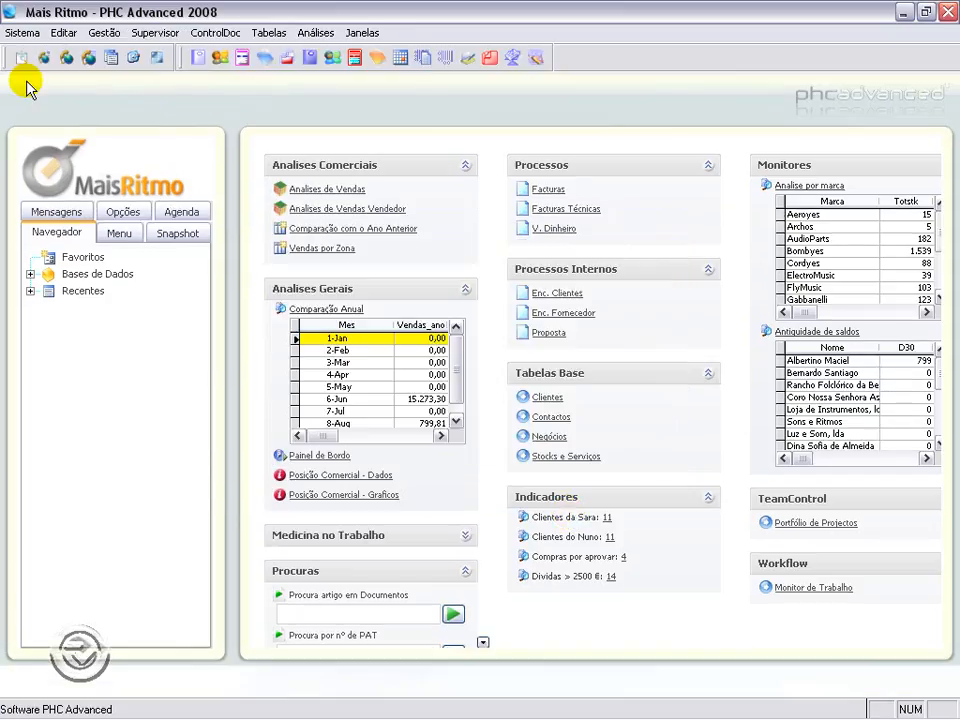
Search the software parameters for "gabinete" and select the setting that activates the gabinete accounting link
left_click(22, 32)
left_click(30, 152)
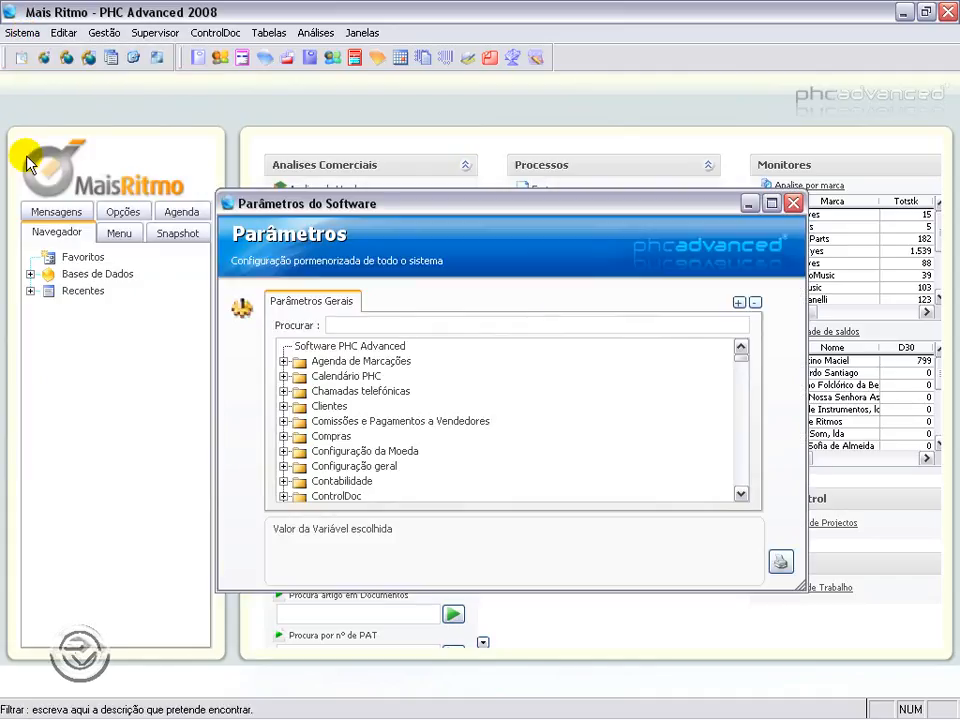
type("gabinete")
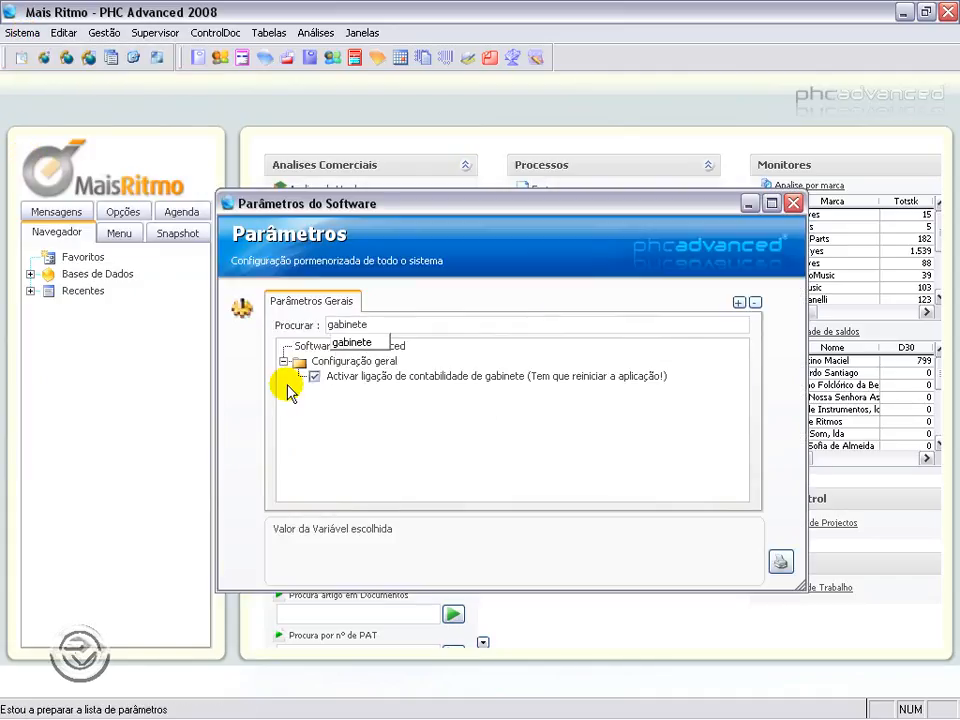
left_click(286, 377)
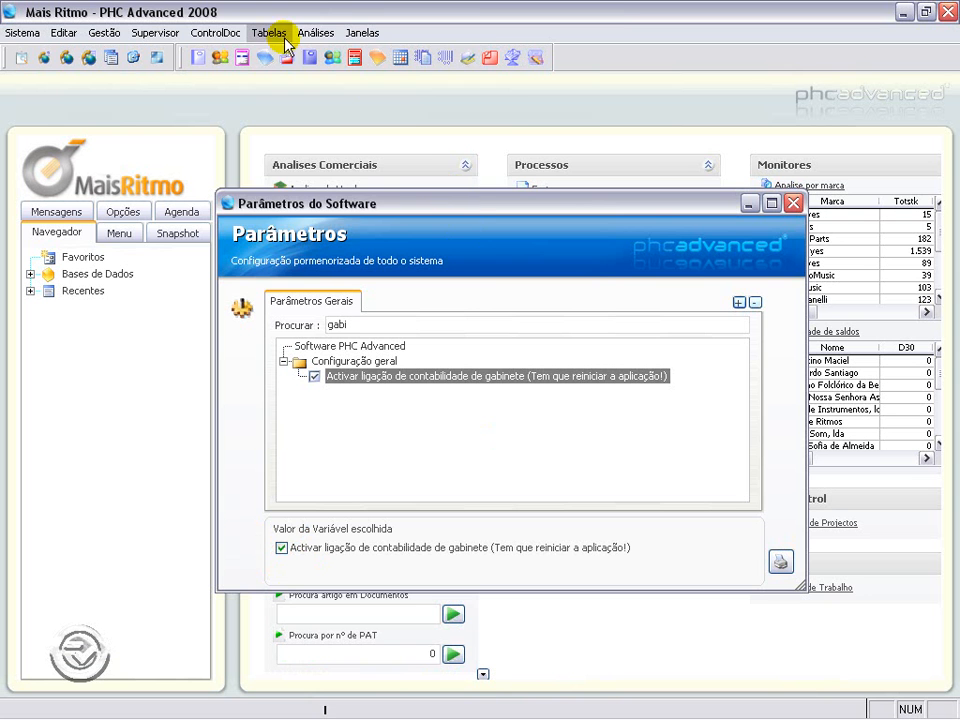
Open the invoicing document configuration and check the Diário and Documento choices in the Factura document's accounting settings
left_click(285, 38)
mouse_move(352, 240)
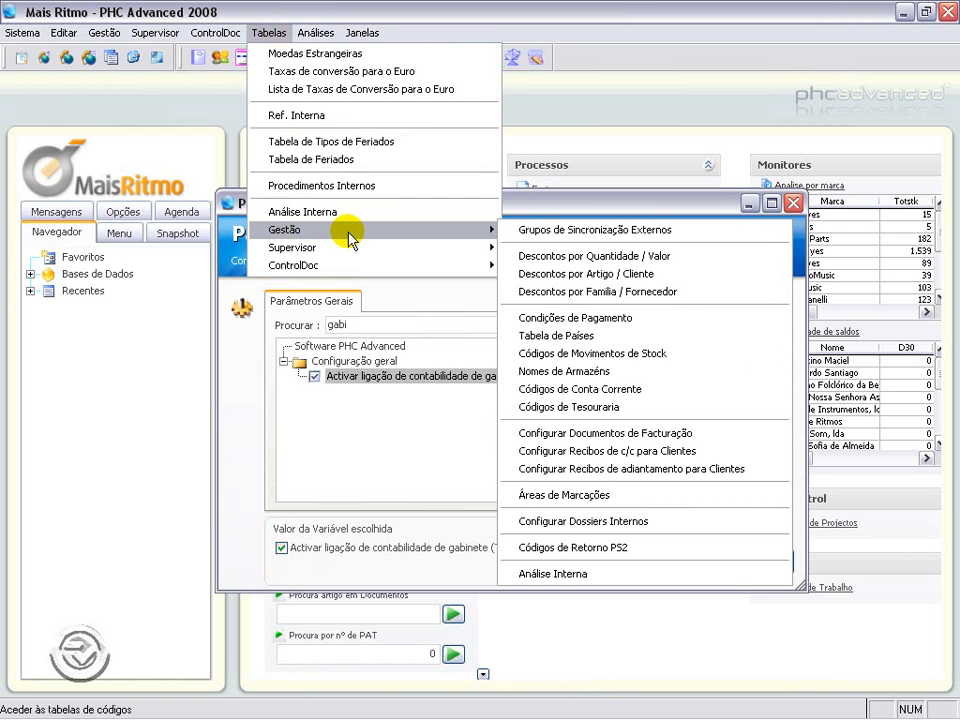
left_click(550, 432)
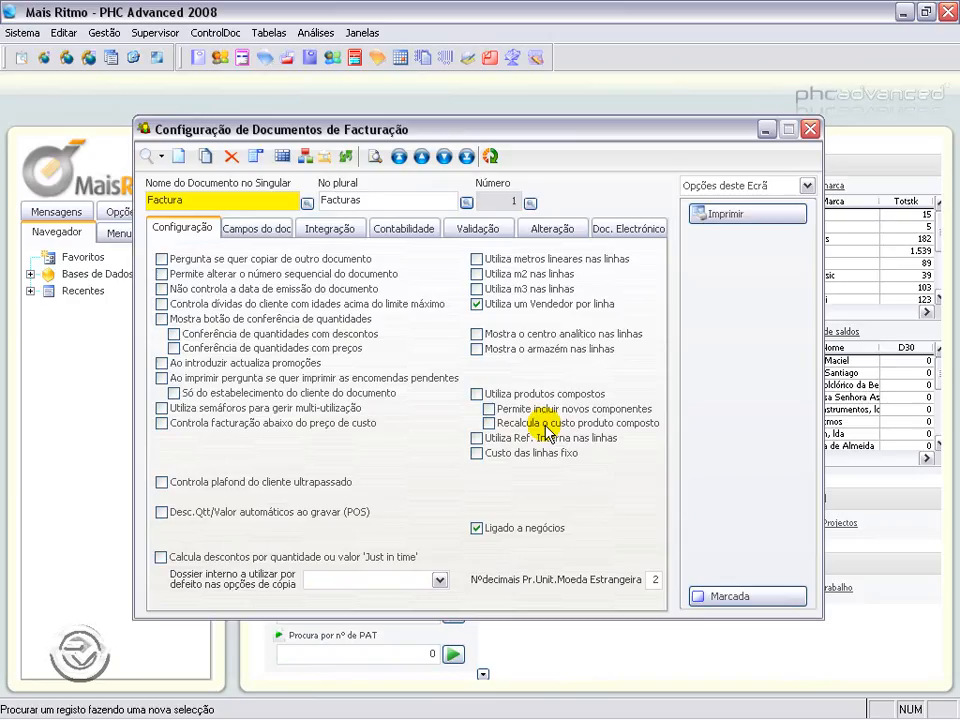
left_click(410, 230)
left_click(437, 307)
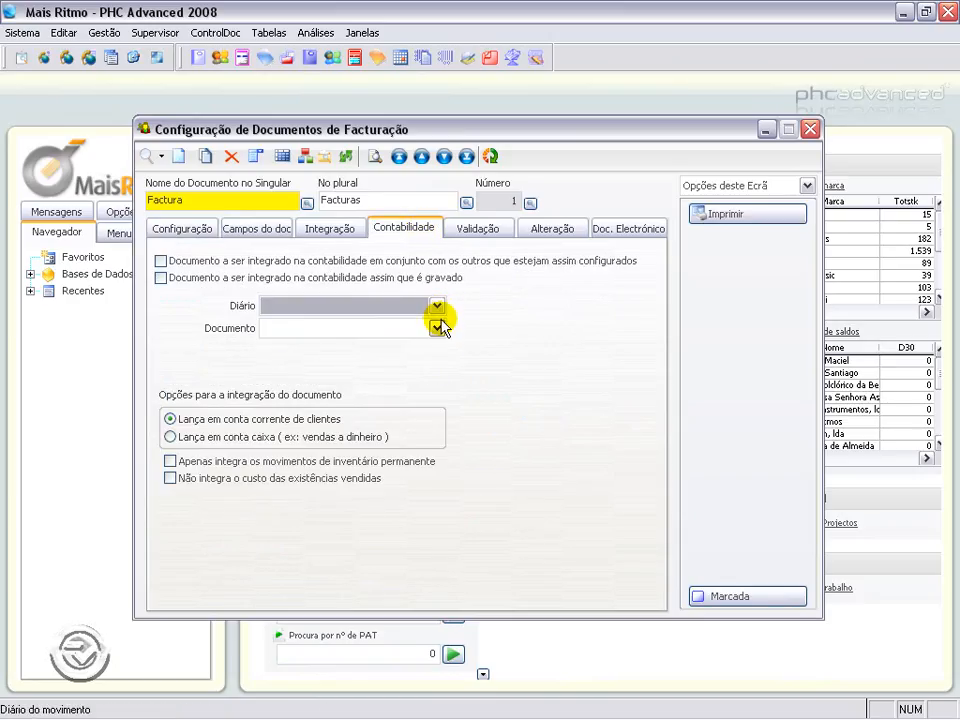
left_click(438, 328)
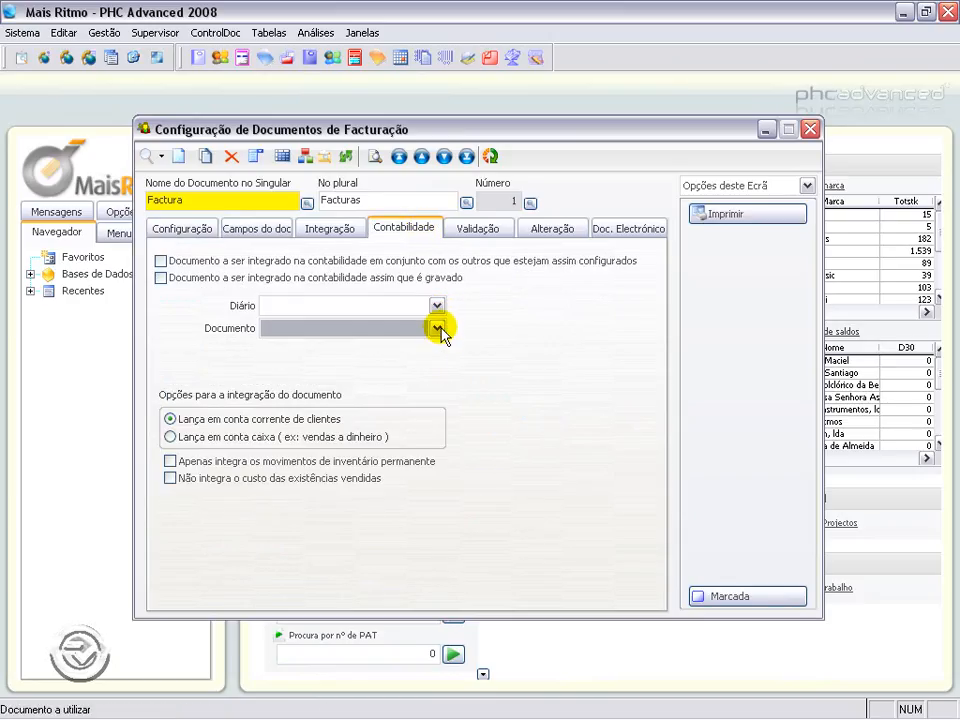
Start a new client record from client management and show its Diversos account fields
left_click(104, 32)
left_click(104, 100)
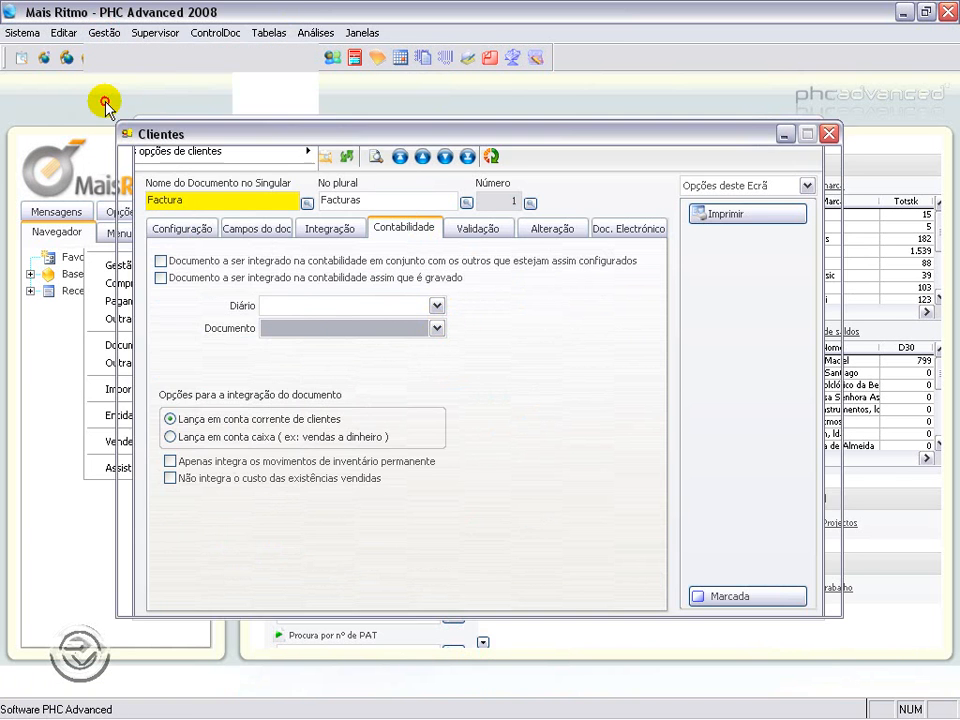
left_click(161, 158)
left_click(410, 251)
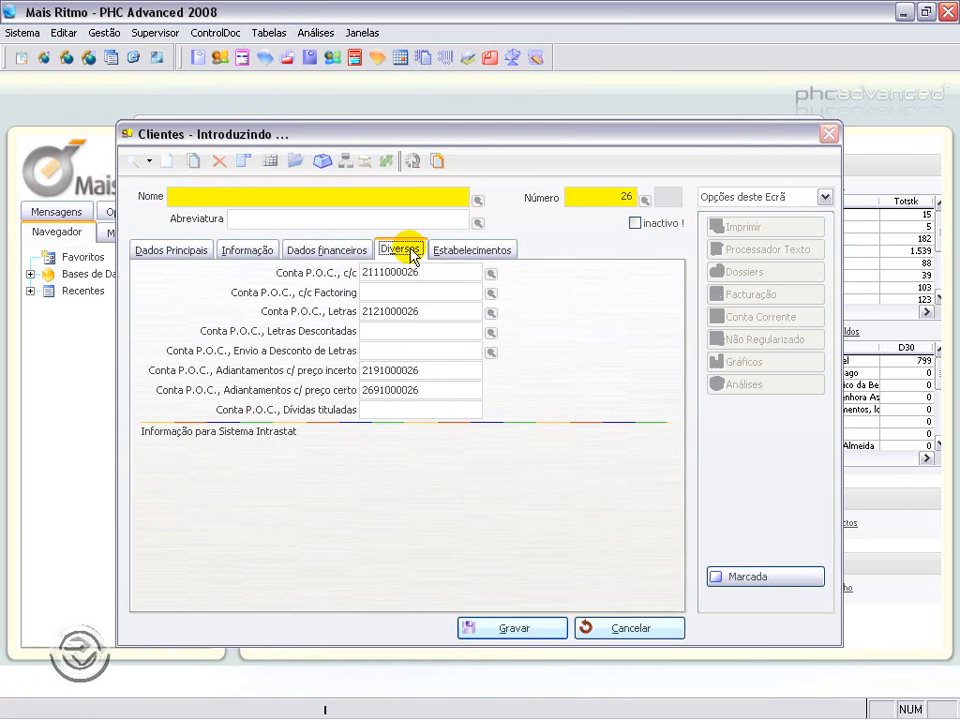
Enter 21 as the Conta P.O.C., c/c Factoring, look up matching accounts and leave the account selection without choosing one
left_click(410, 293)
type("21")
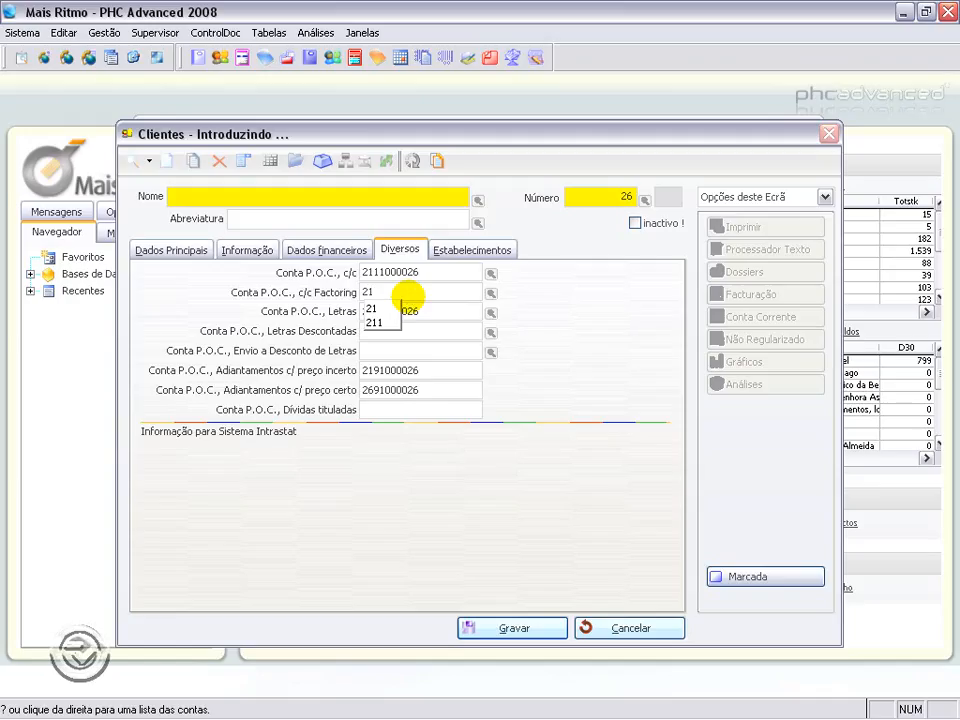
key("Return")
left_click(574, 420)
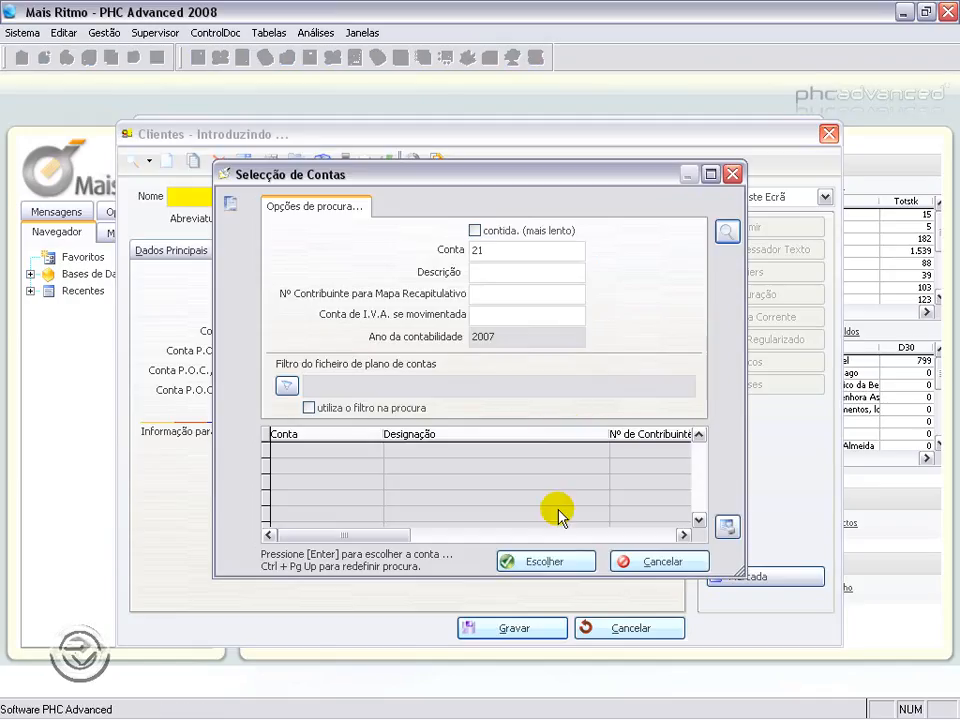
left_click(648, 563)
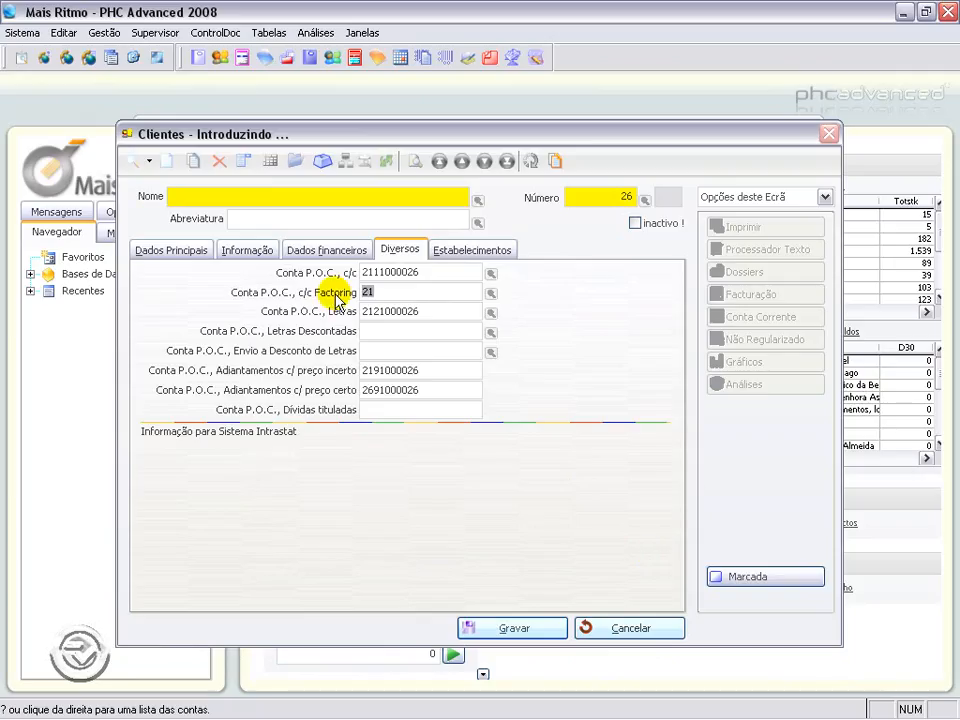
Import all five gabinete table types from Tabelas_Gabinete.zip on the Desktop, accepting the removal of existing gabinete table records
left_click(104, 32)
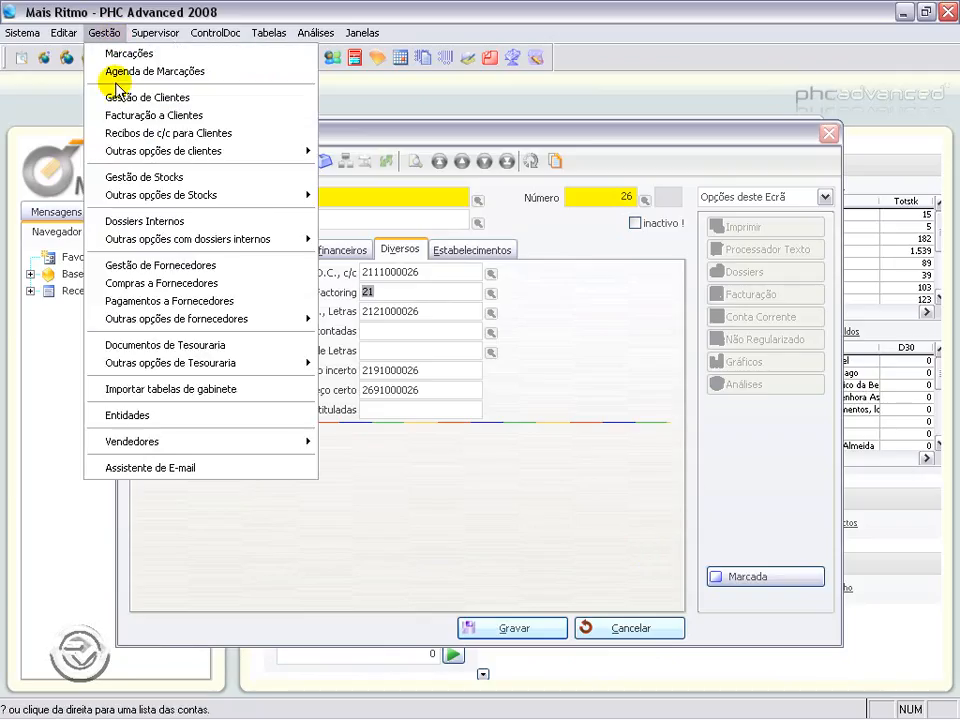
left_click(217, 390)
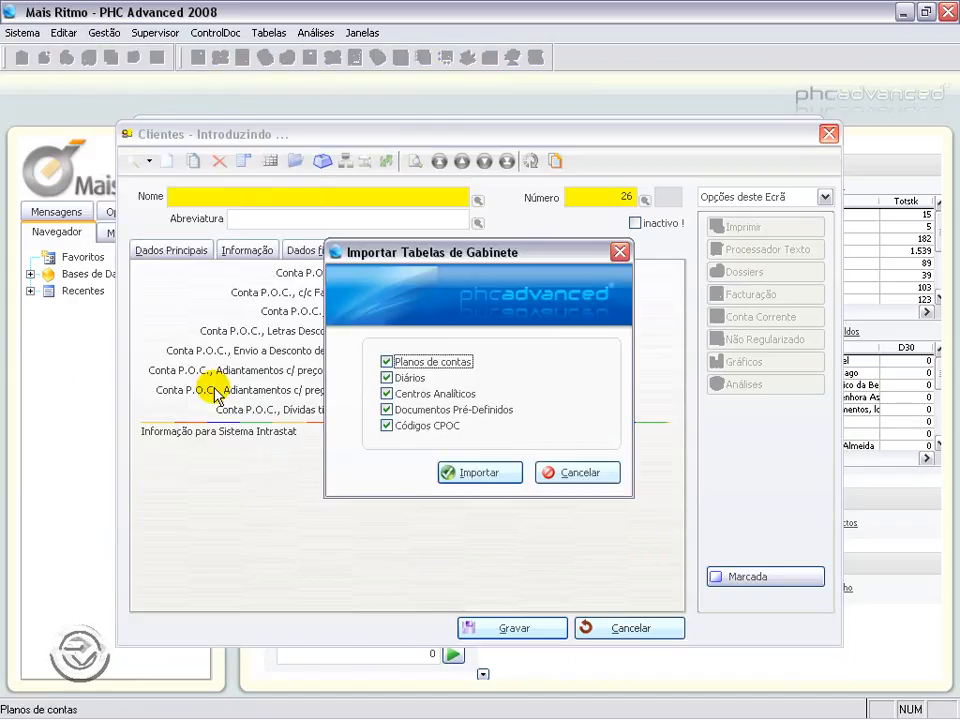
left_click(386, 362)
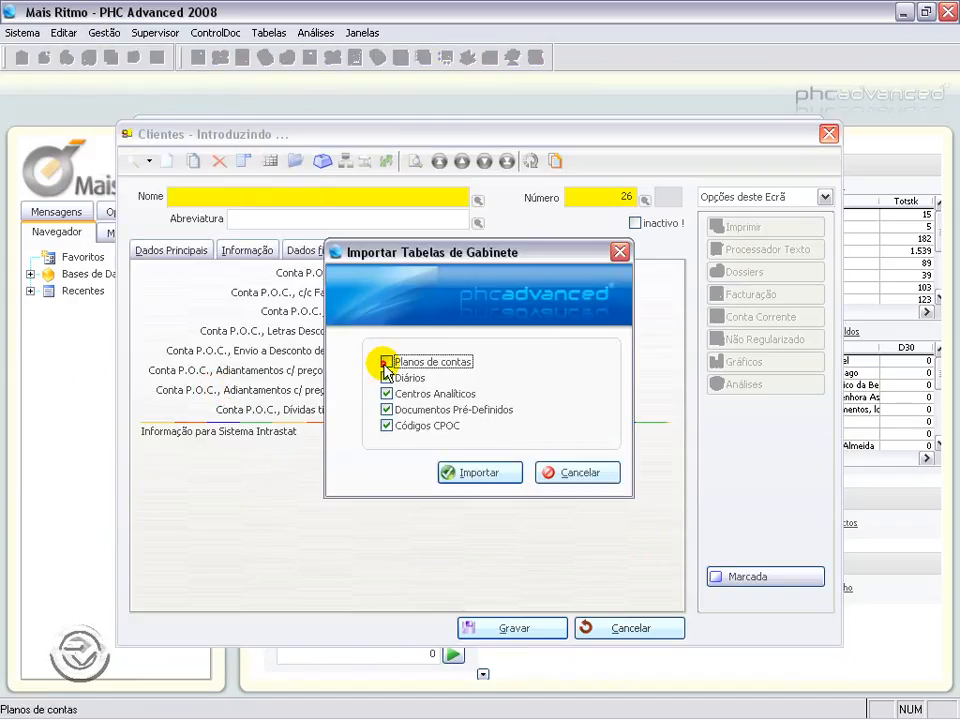
left_click(384, 364)
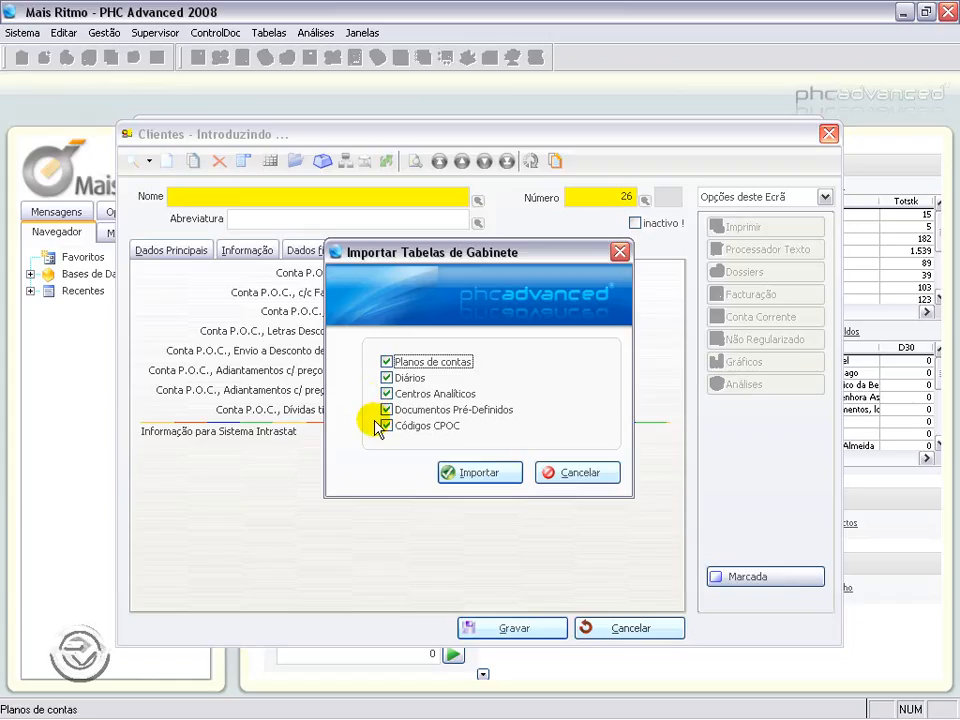
left_click(476, 474)
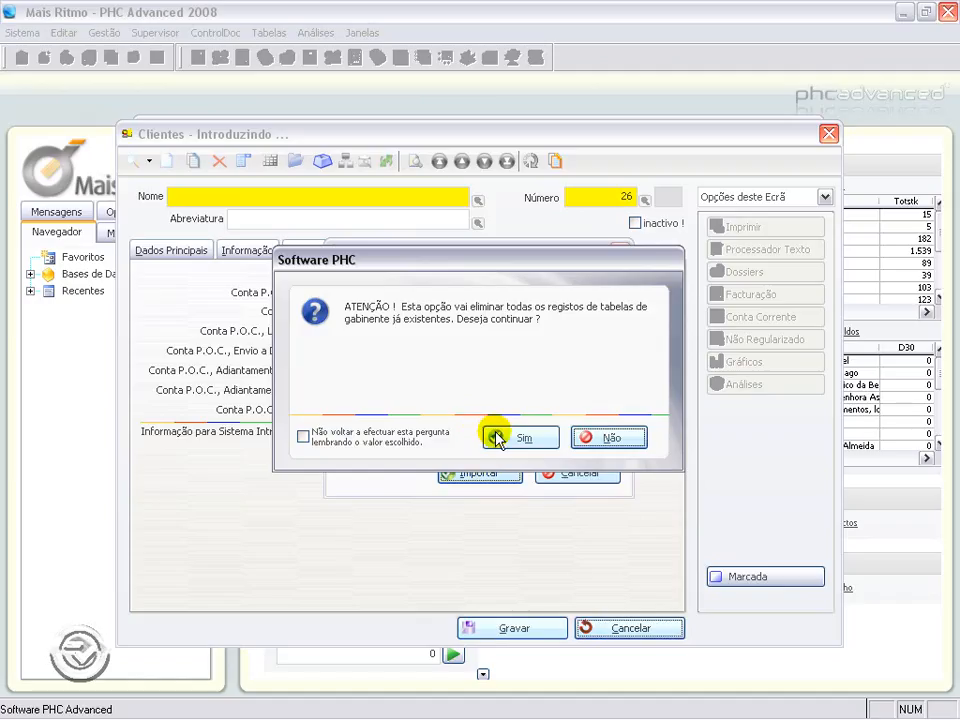
left_click(503, 440)
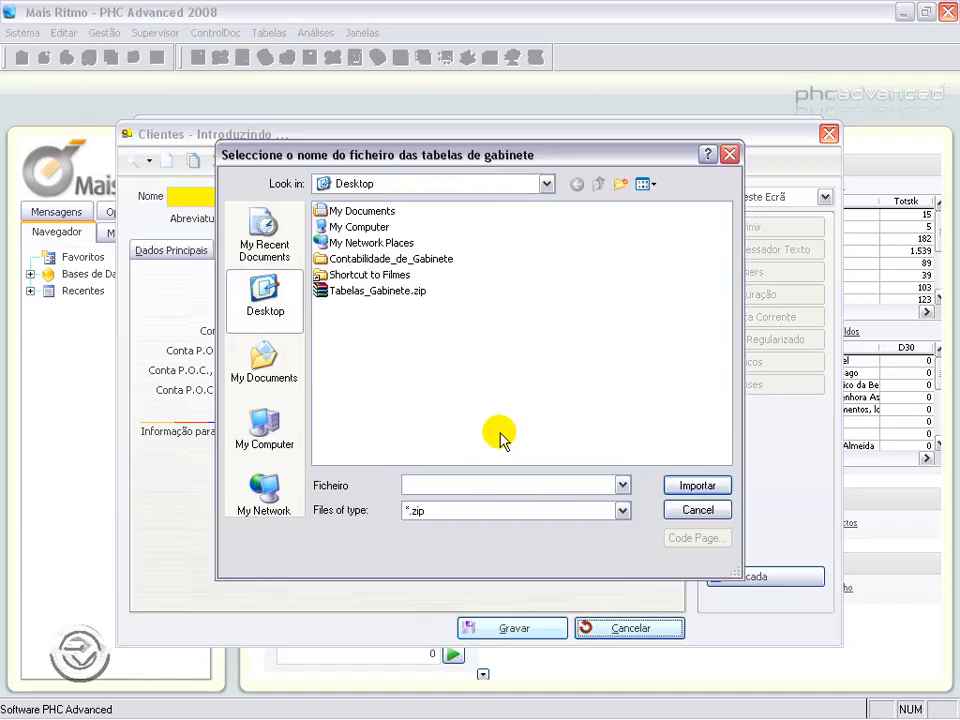
left_click(398, 291)
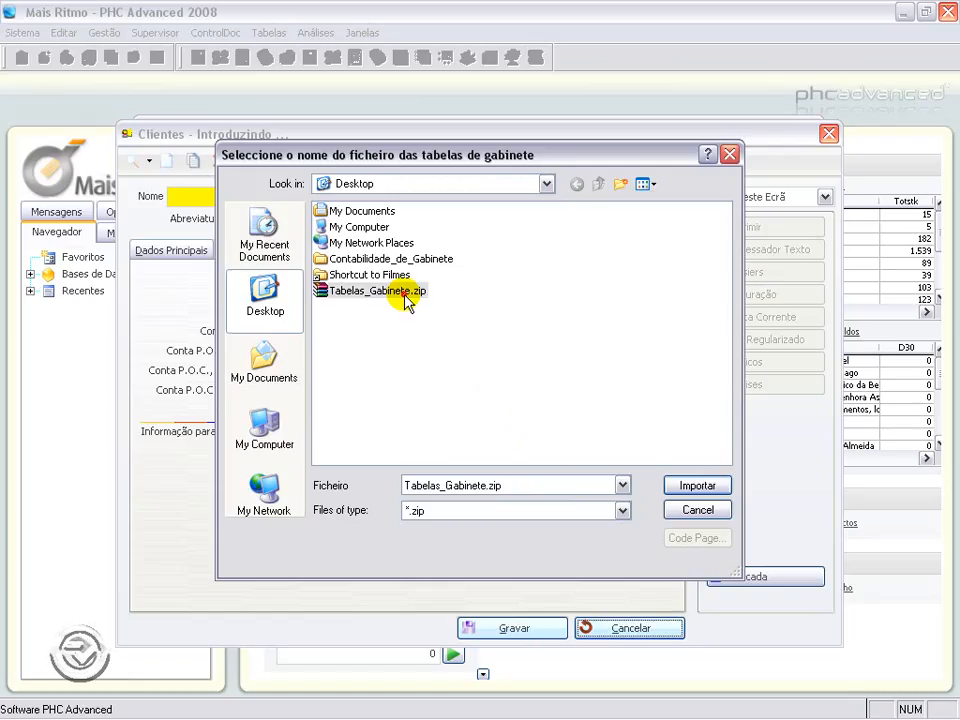
left_click(670, 486)
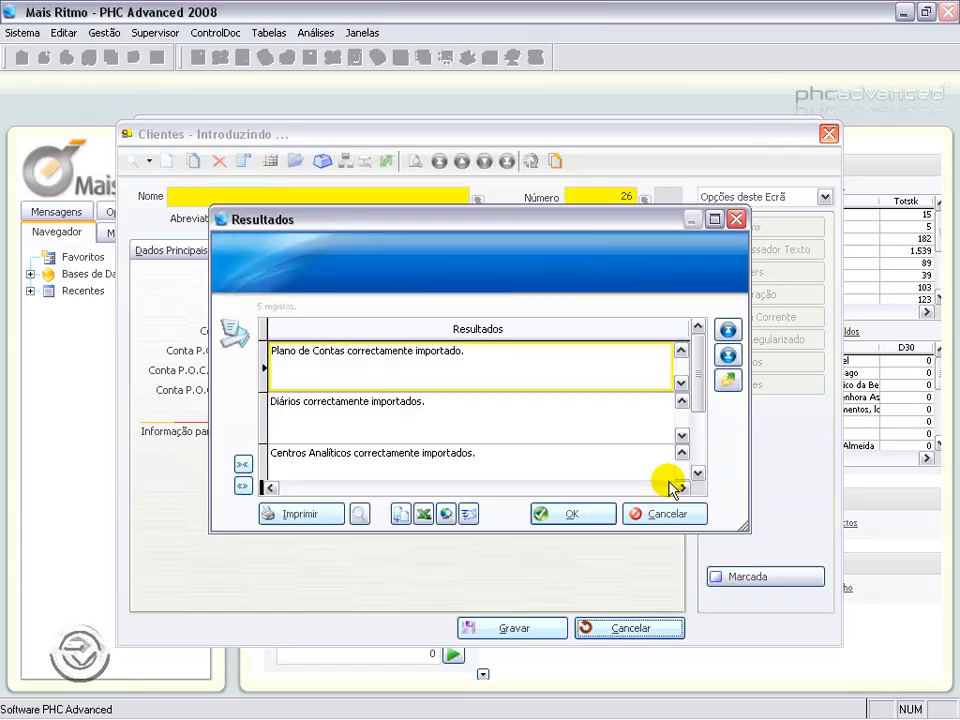
Review the import results through the last entry, then close the results and the gabinete import window
left_click(697, 474)
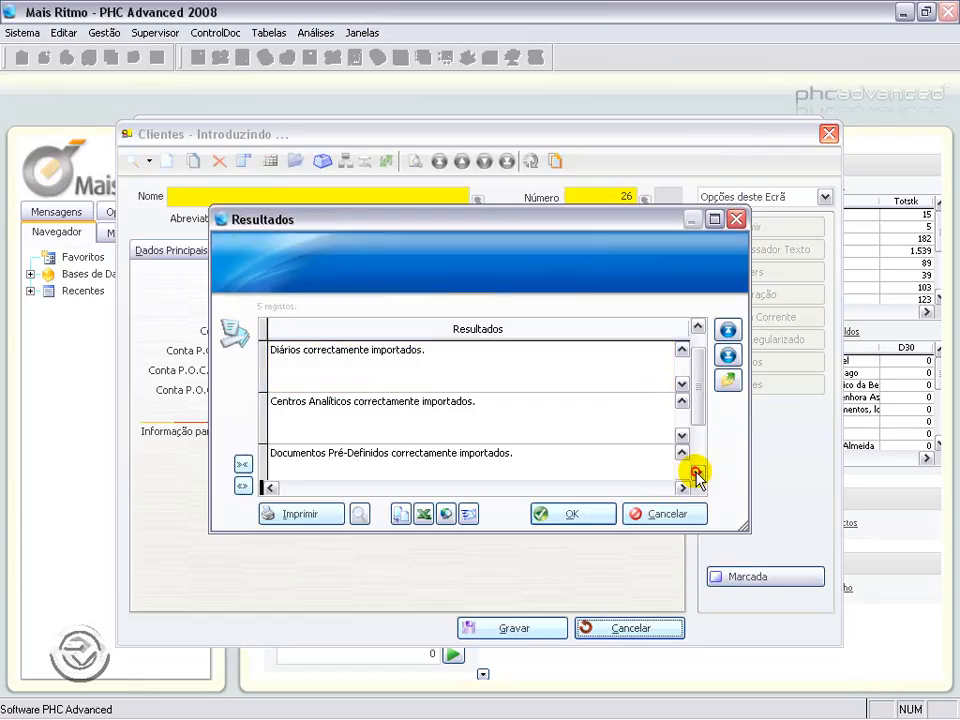
left_click(697, 474)
left_click(697, 474)
left_click(697, 474)
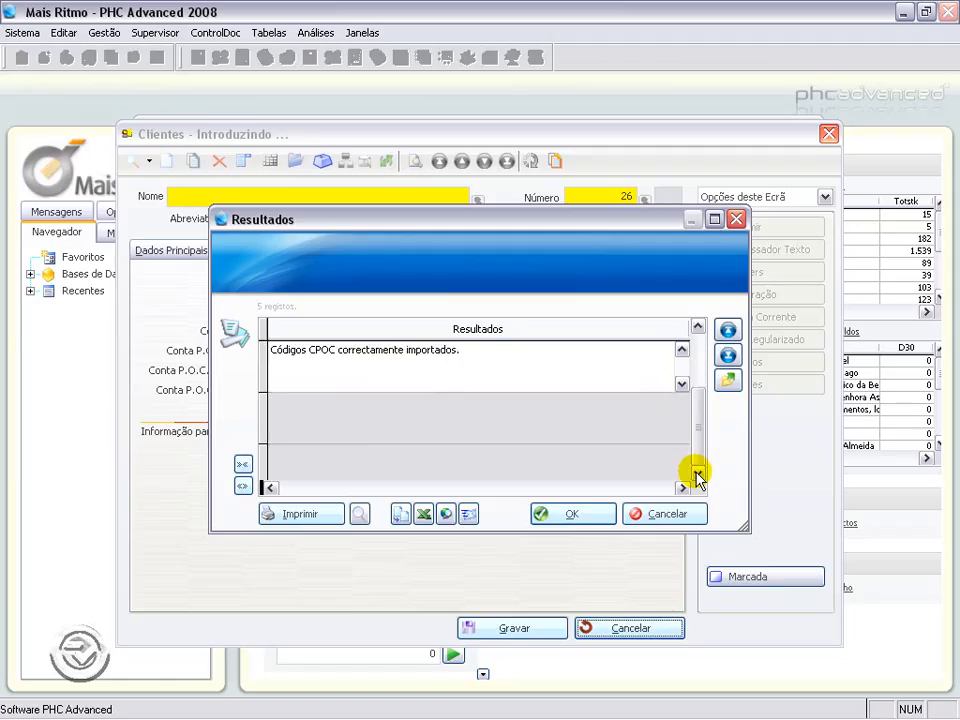
left_click(568, 514)
left_click(568, 475)
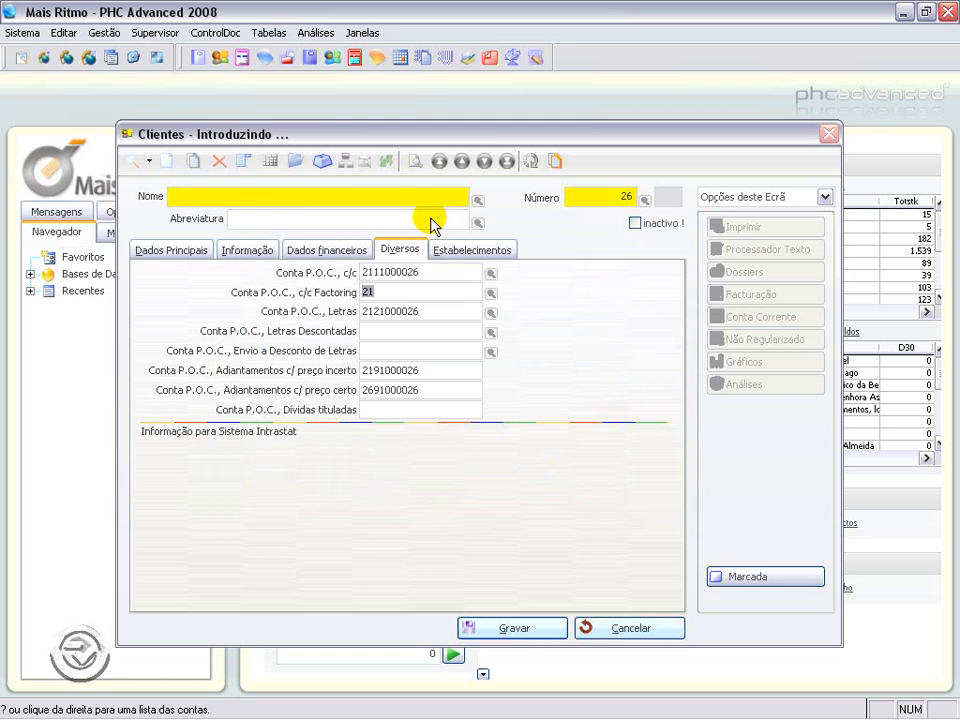
Reopen the invoicing document configuration and browse the predefined accounting documents available for the Factura document
left_click(268, 32)
mouse_move(304, 231)
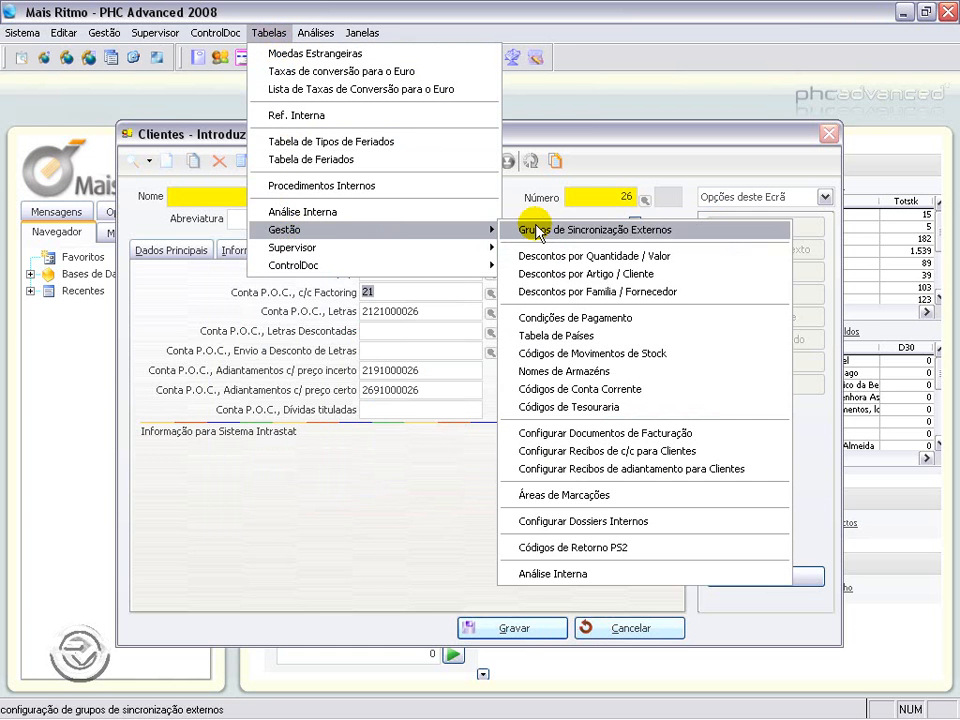
left_click(580, 436)
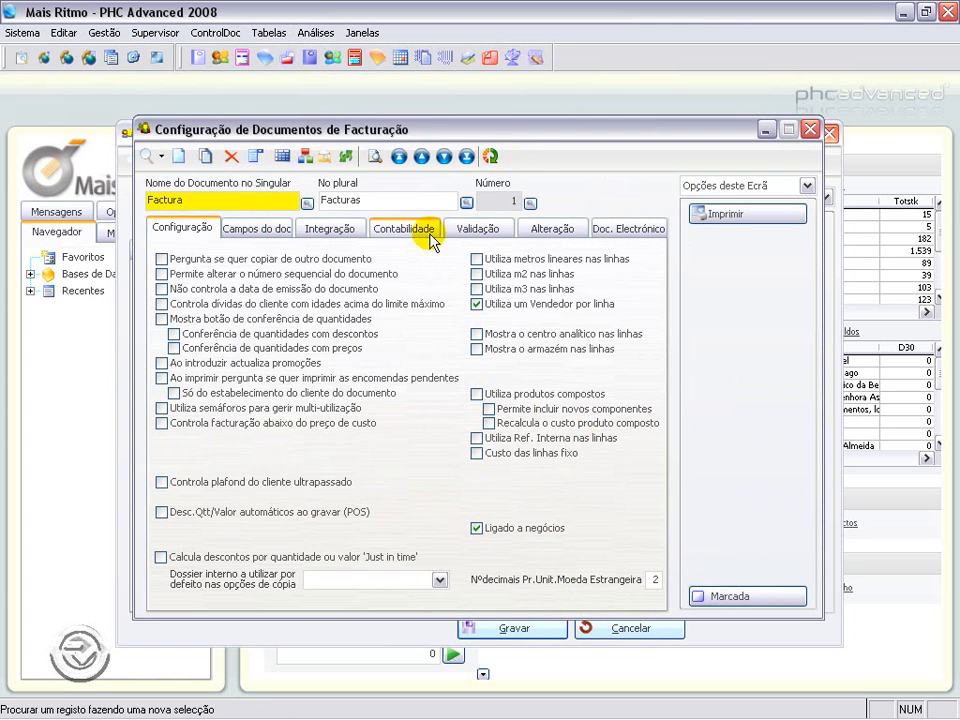
left_click(432, 229)
left_click(437, 329)
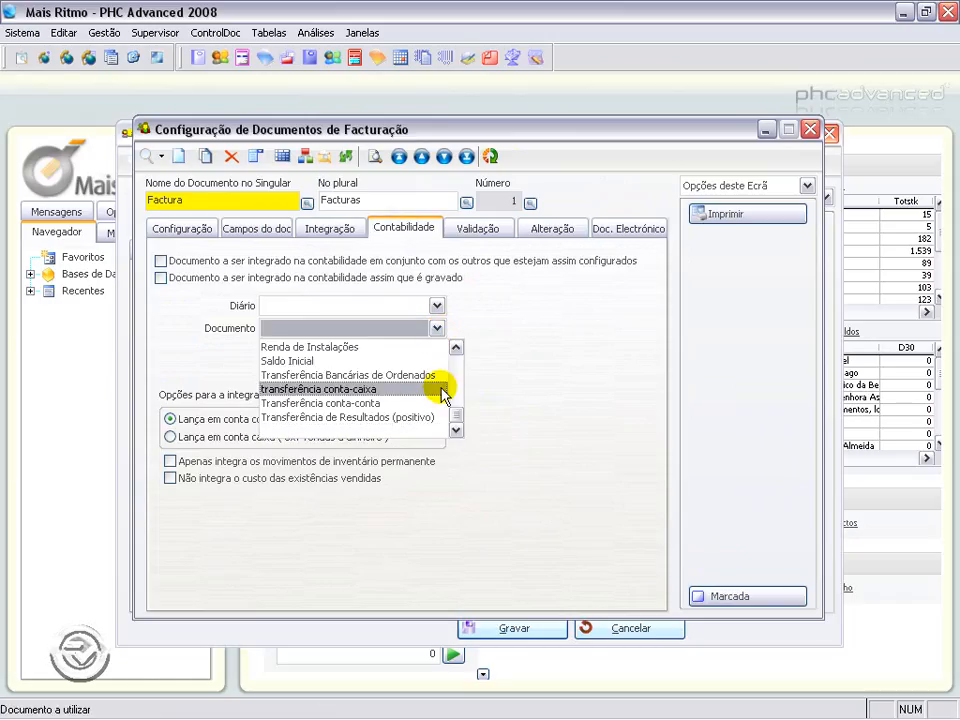
left_click_drag(448, 407, 465, 328)
left_click(466, 328)
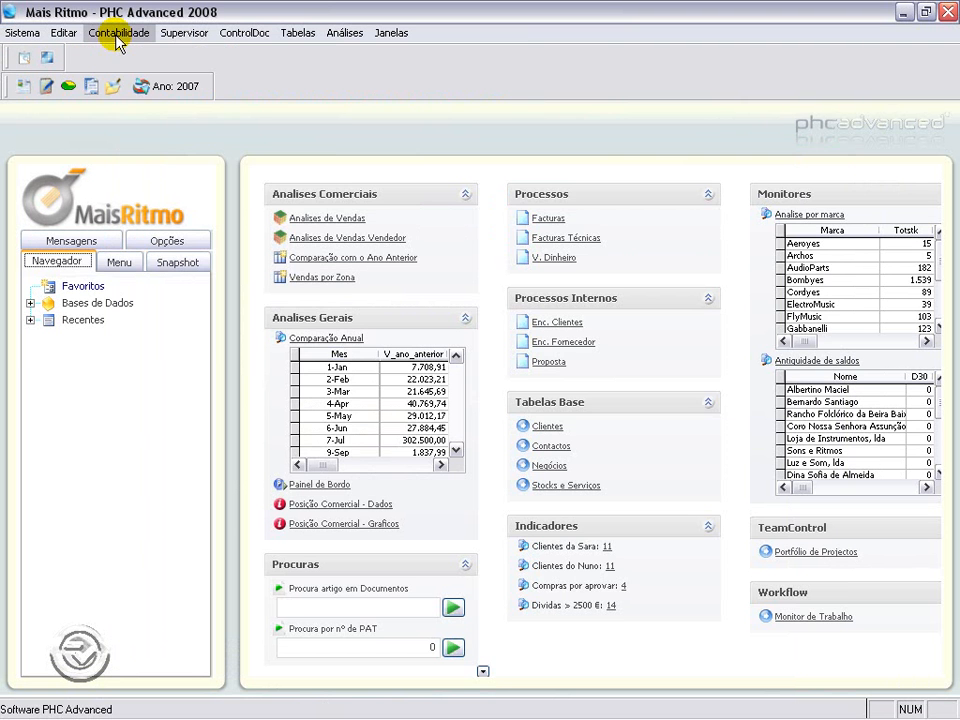
In the accounting application, open the integration of client invoicing
left_click(110, 33)
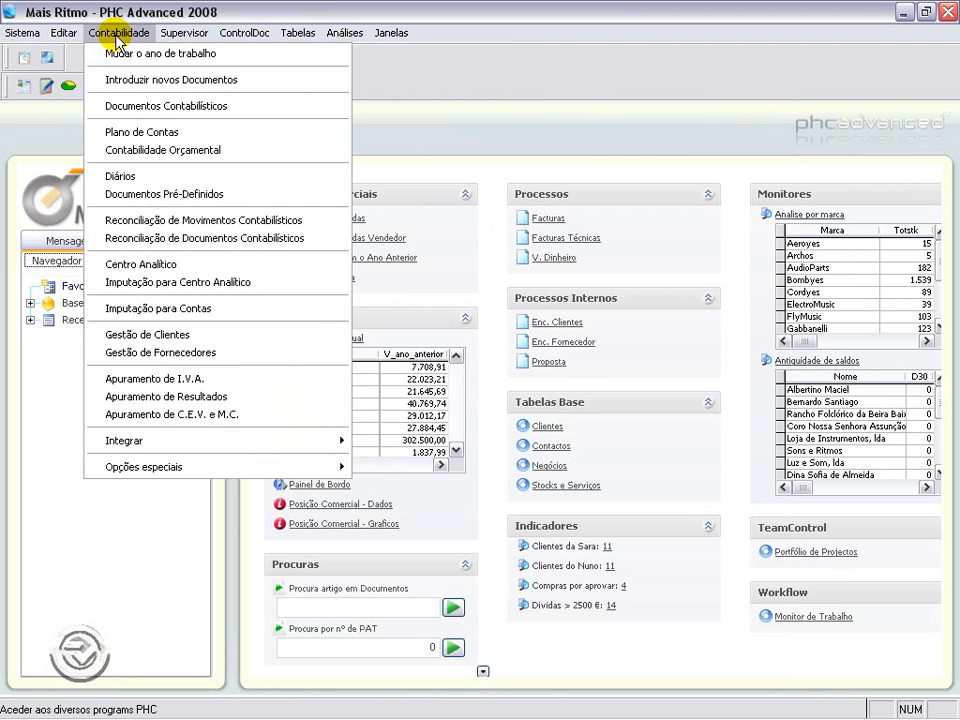
mouse_move(118, 437)
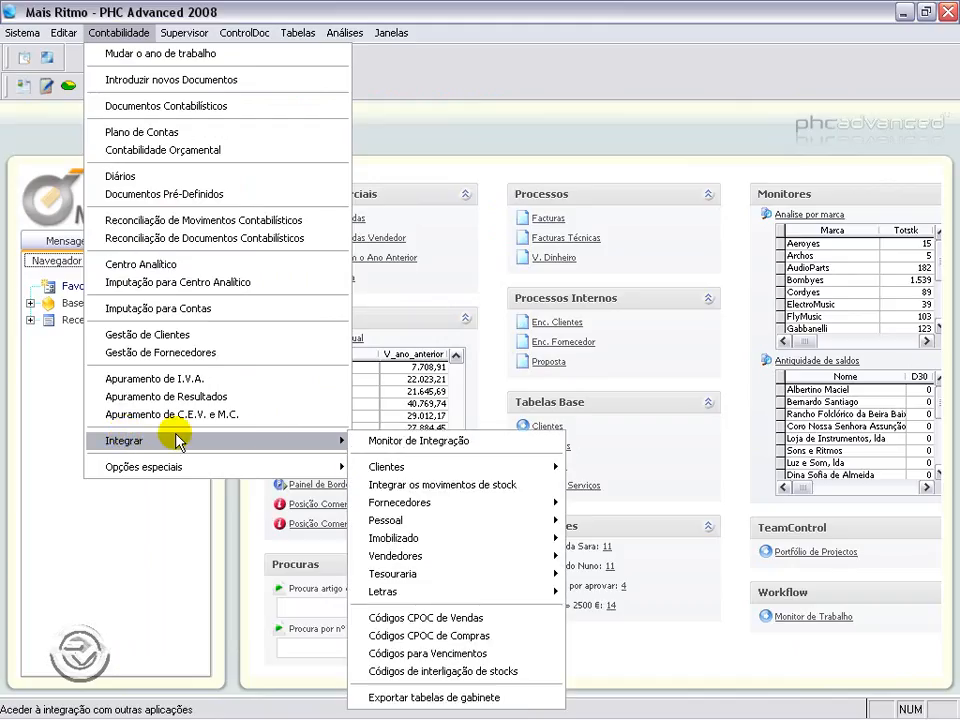
mouse_move(390, 467)
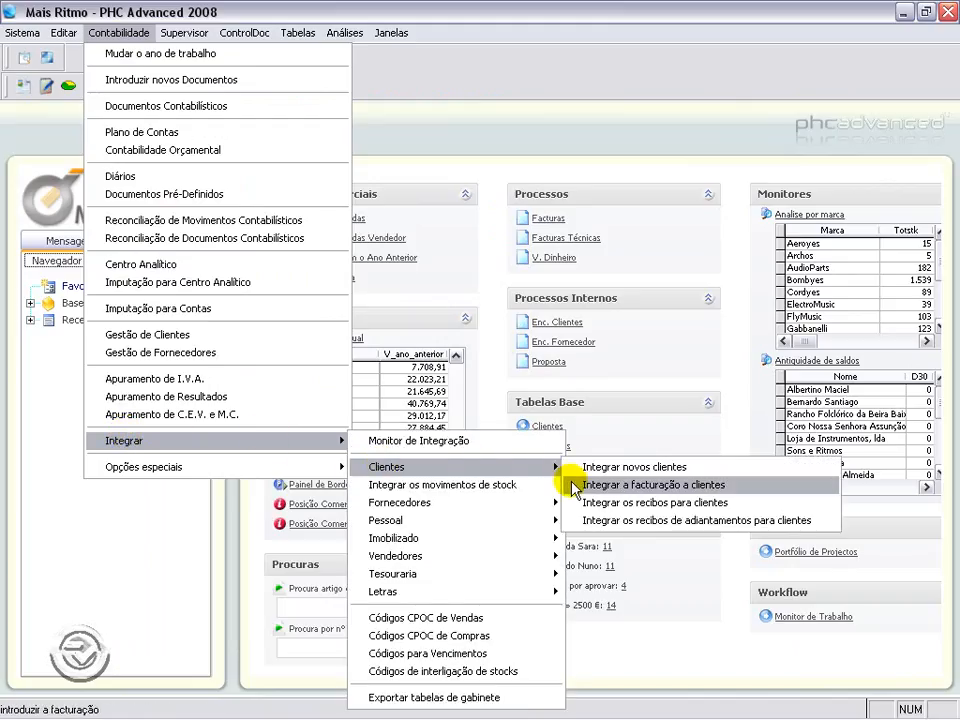
left_click(574, 485)
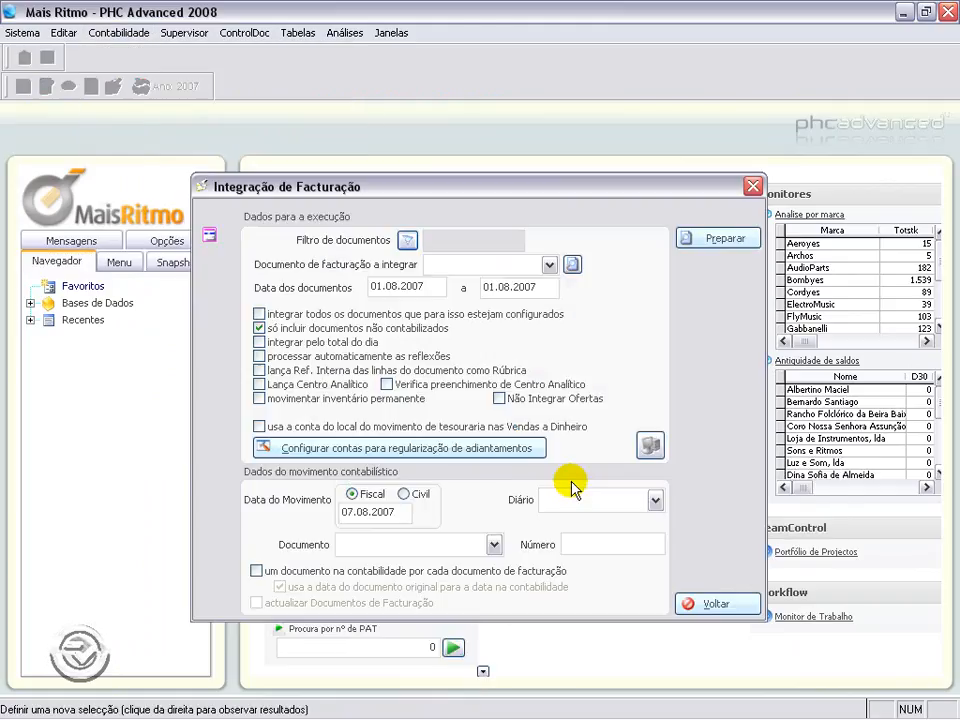
Define the connection to the source of the accounting documents as ODBC by DSN name, using phc_2008 with database MaisRitmoCliente
right_click(647, 455)
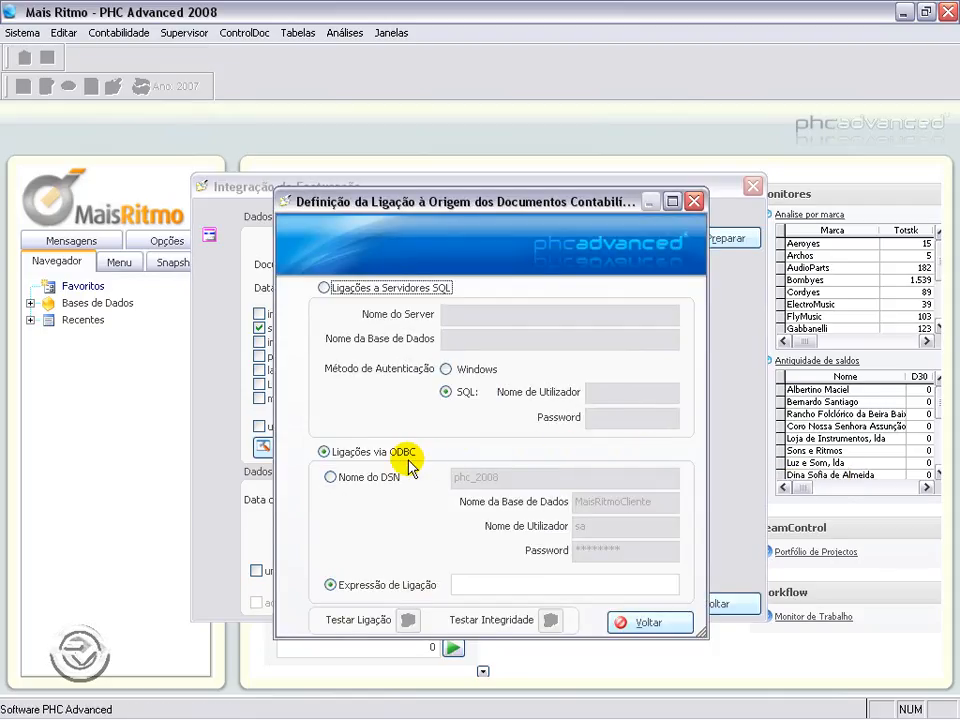
left_click(381, 290)
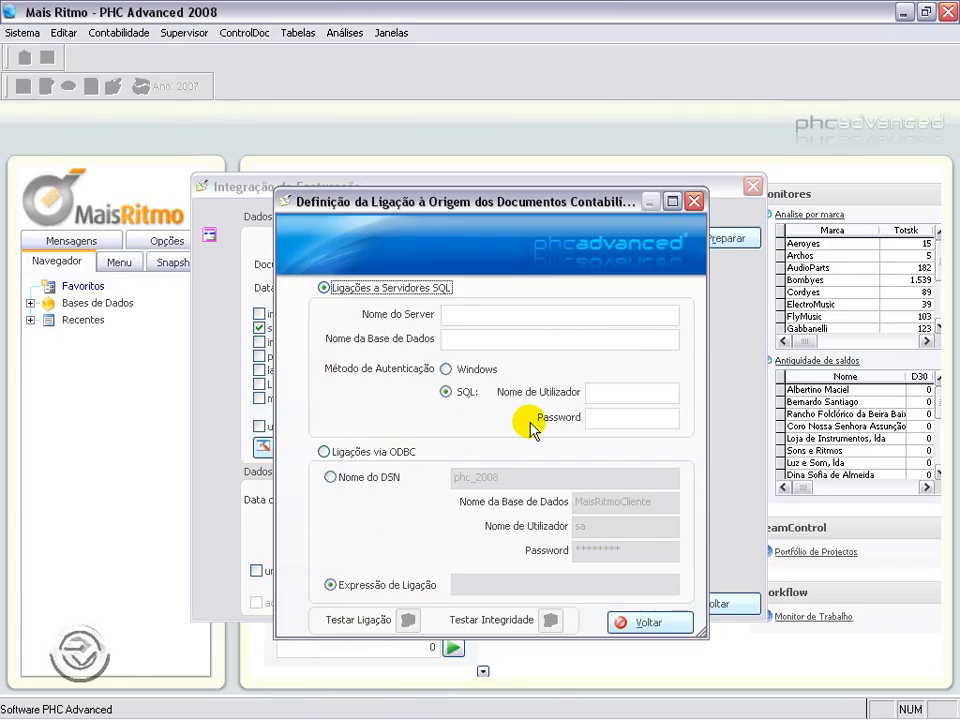
left_click(397, 456)
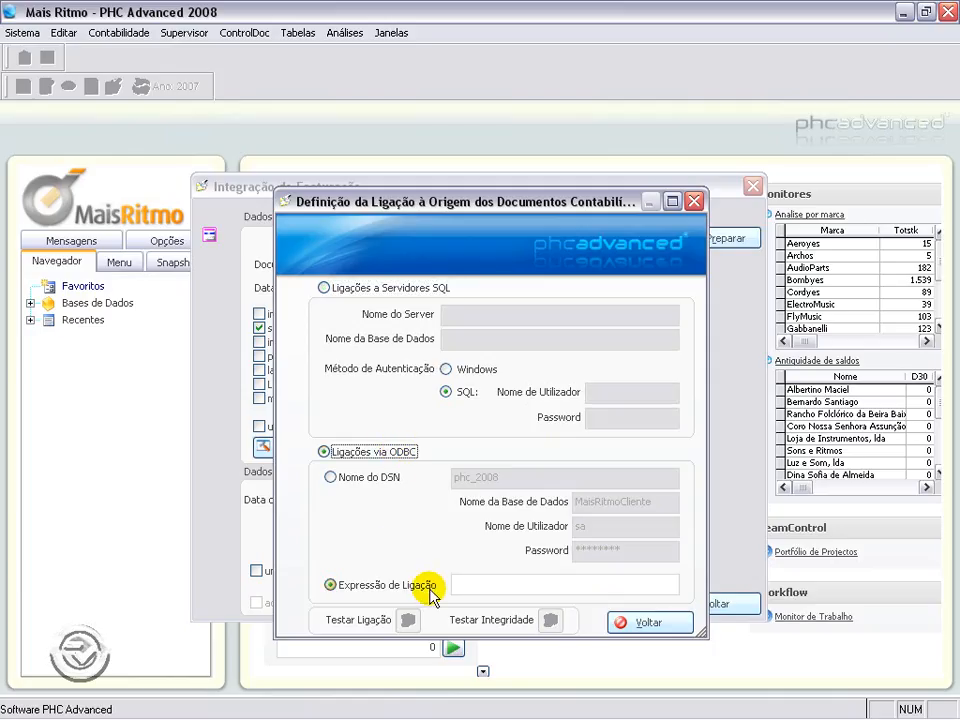
left_click(380, 485)
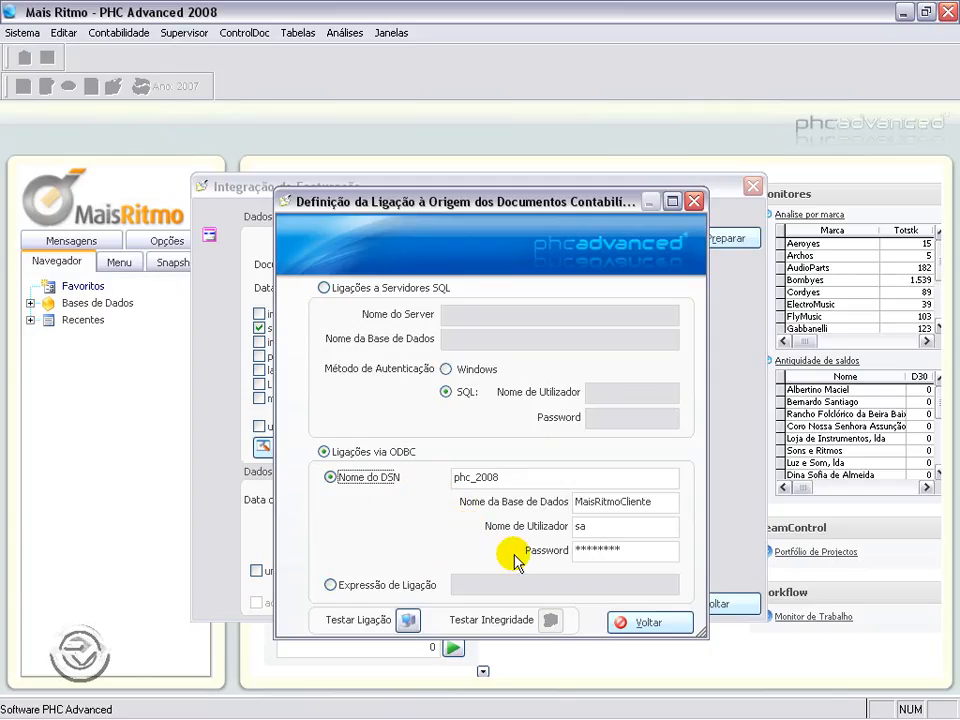
Test the source database's connection and integrity, acknowledge both results, and return to the invoicing integration window
left_click(411, 618)
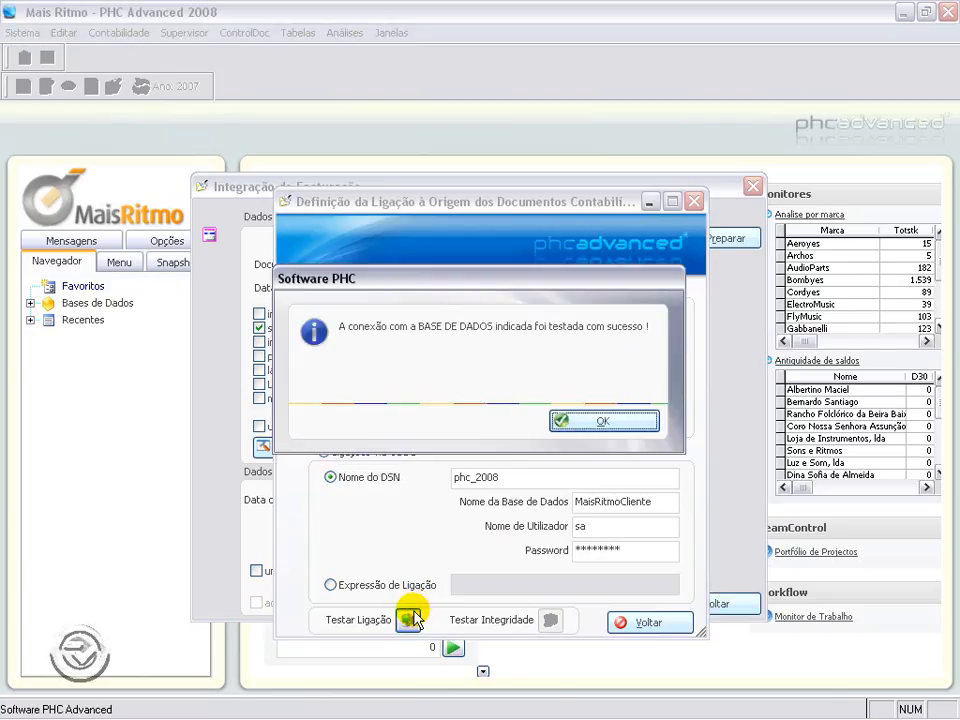
left_click(574, 424)
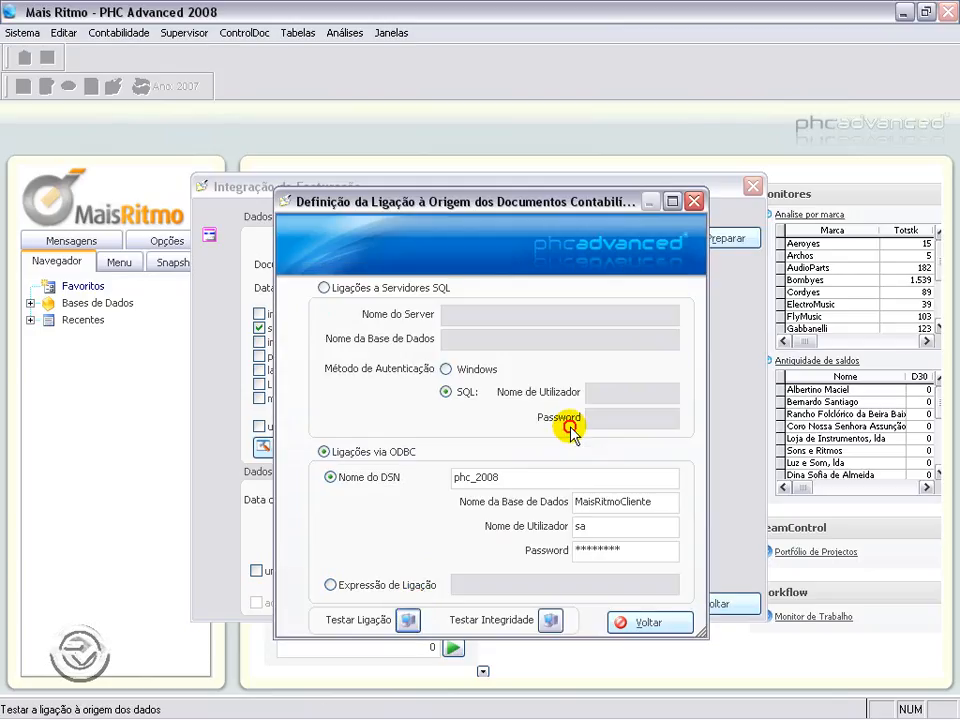
left_click(551, 619)
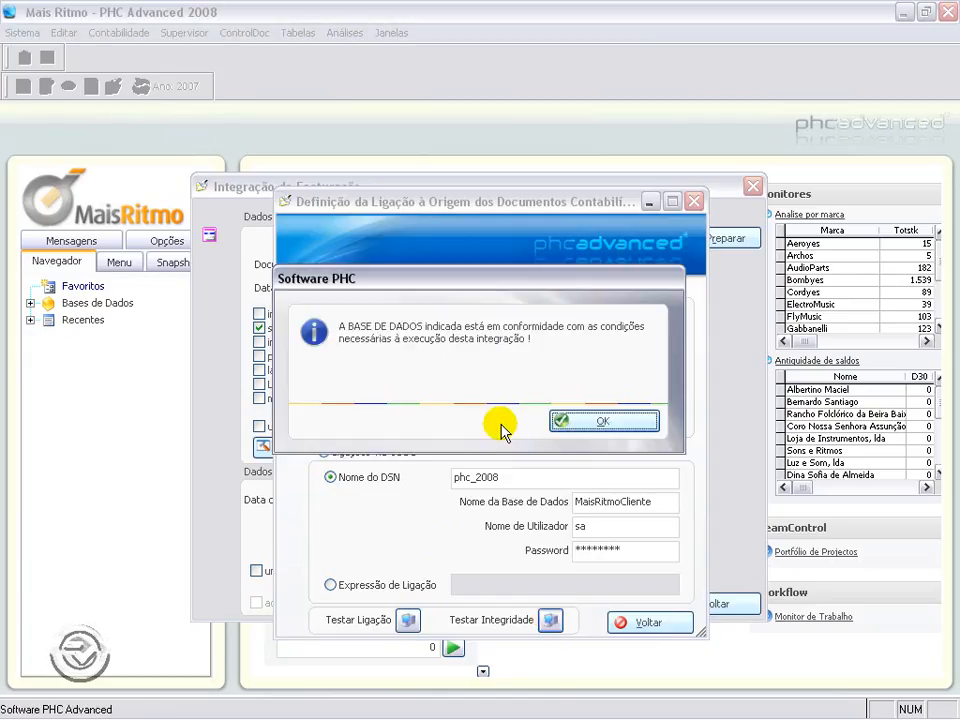
left_click(561, 426)
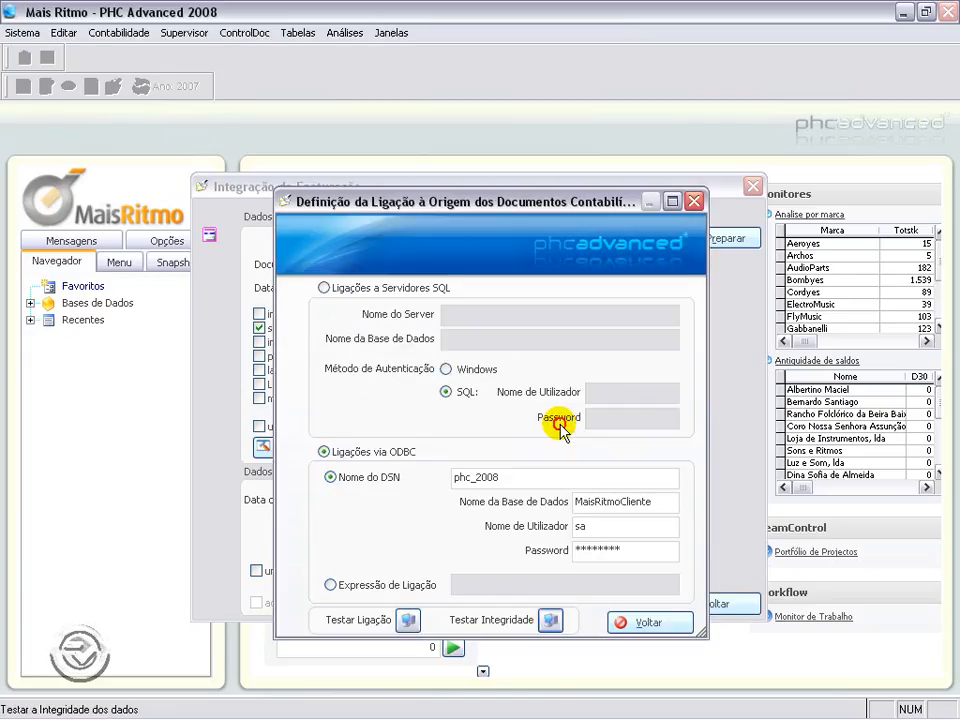
left_click(668, 624)
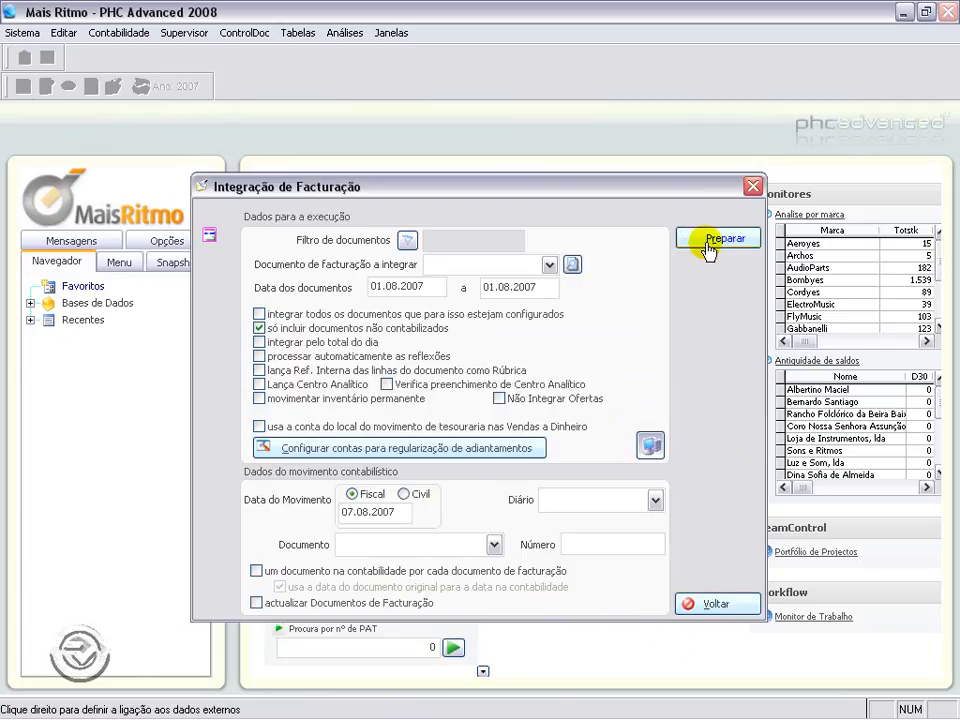